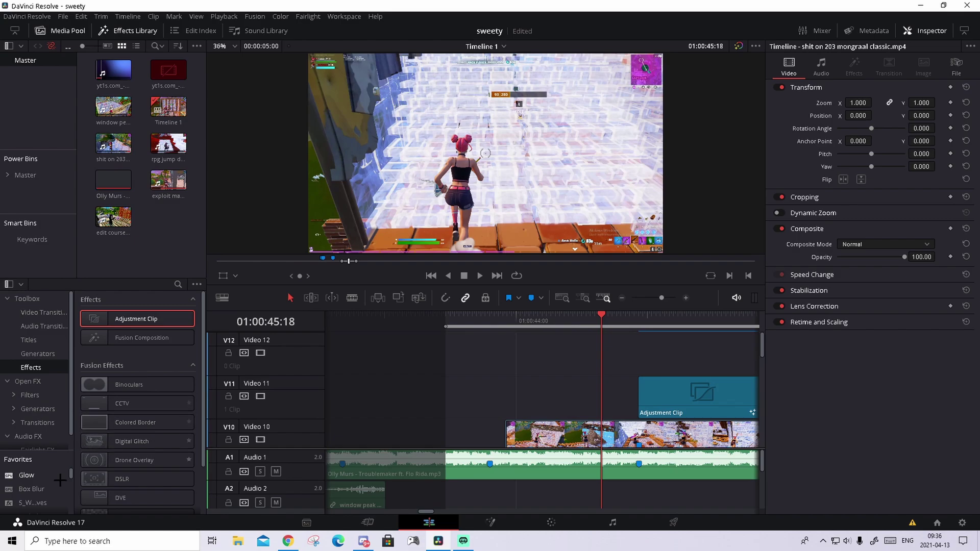
- Search Windows for %localappdata% and open the matching folder in File Explorer
{"action": "left_click", "coordinate": [82, 542]}
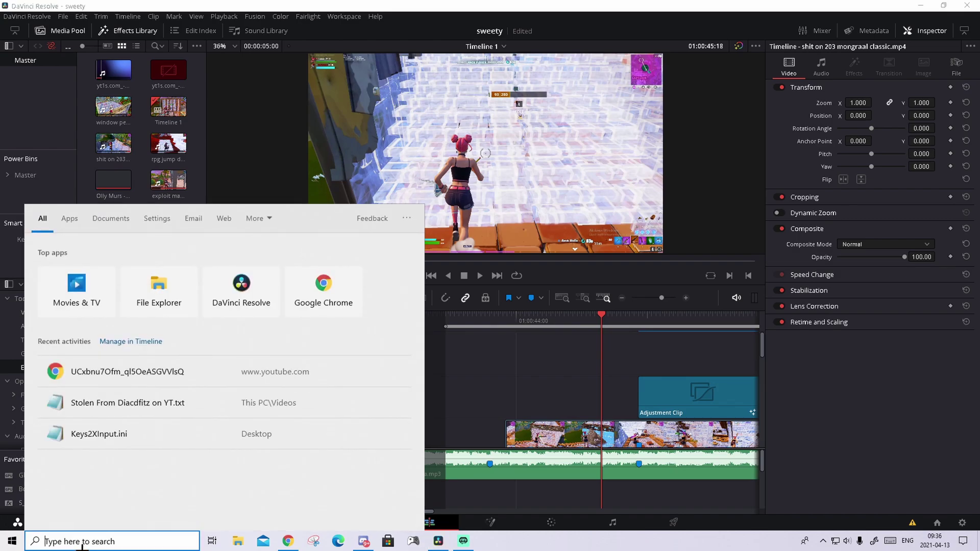
{"action": "type", "text": "%local"}
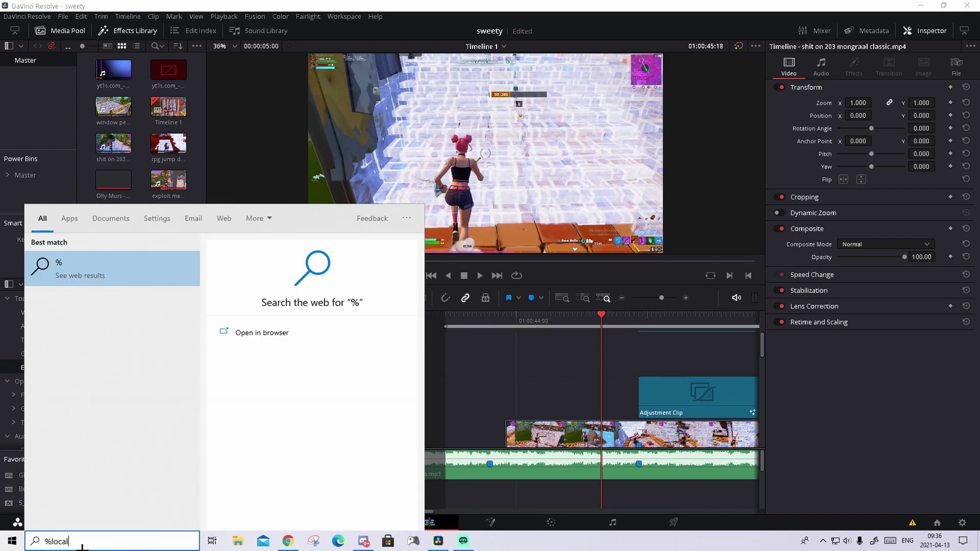
{"action": "type", "text": "appdata"}
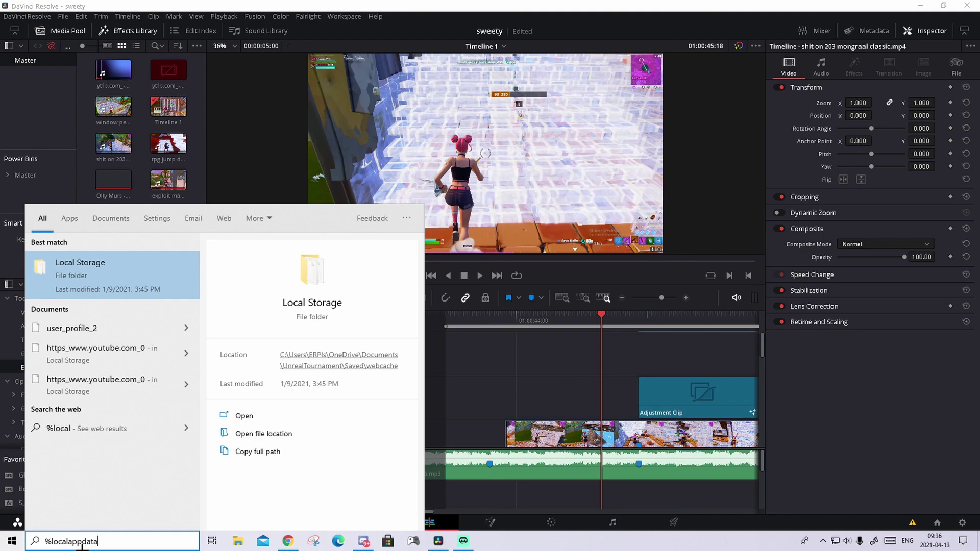
{"action": "type", "text": "%"}
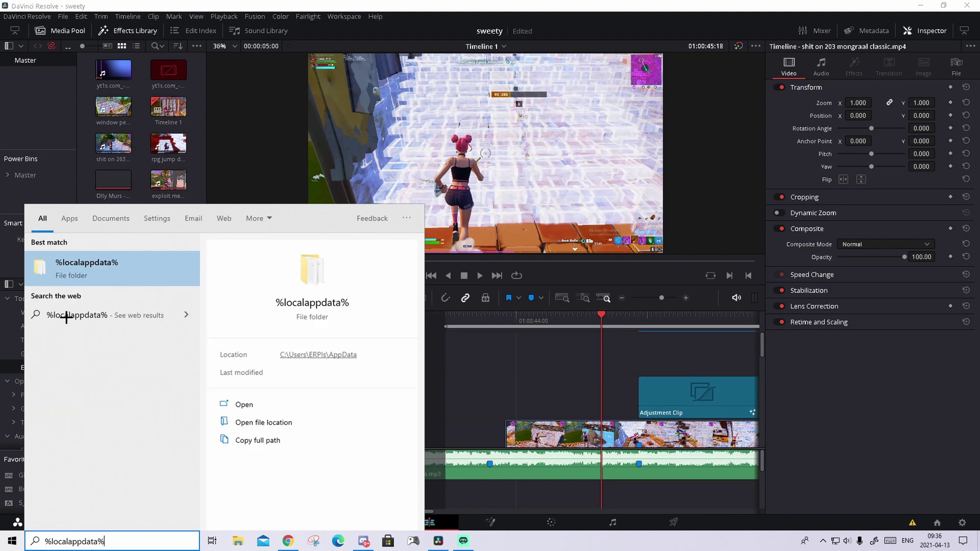
{"action": "left_click", "coordinate": [95, 262]}
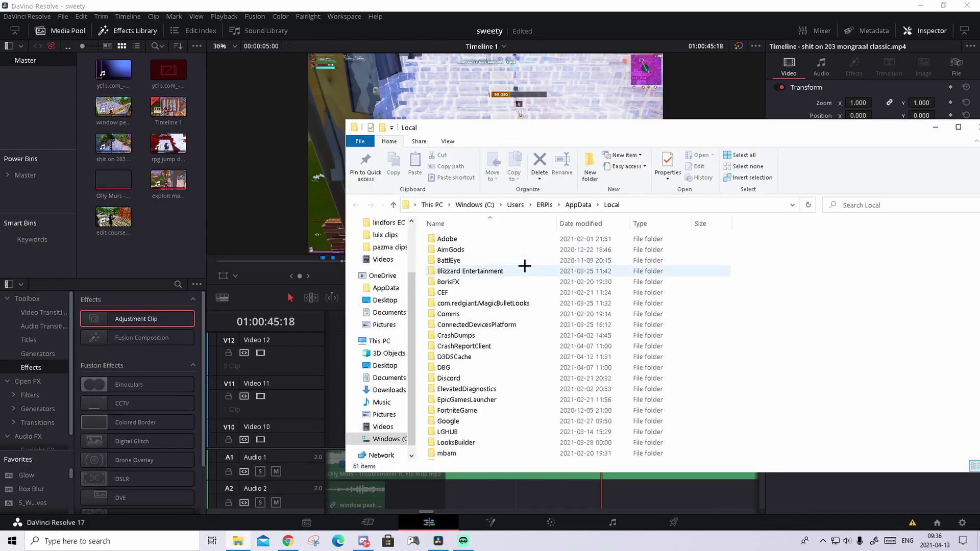
- Browse to LooksBuilder > Looks > Custom to review the installed look files, then close the File Explorer window
{"action": "double_click", "coordinate": [458, 442]}
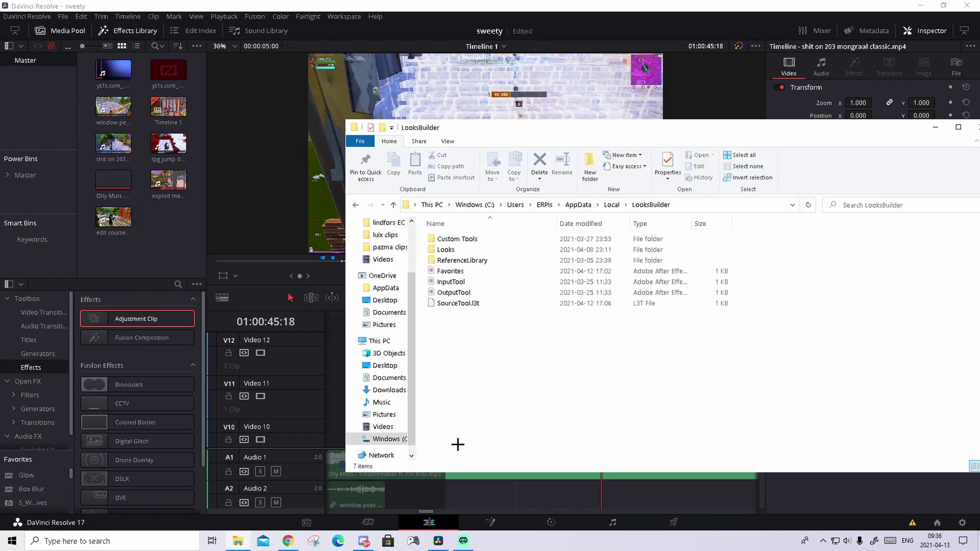
{"action": "double_click", "coordinate": [471, 250]}
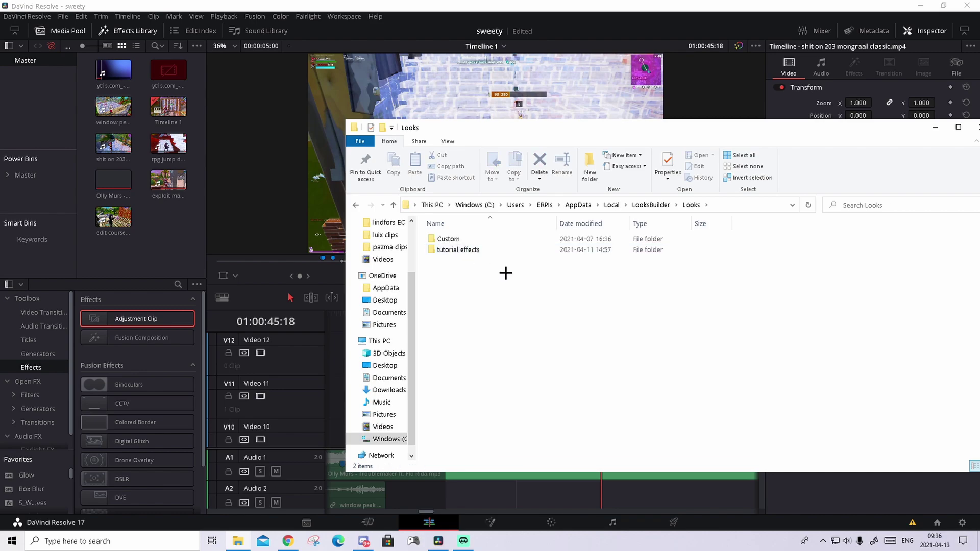
{"action": "double_click", "coordinate": [493, 239]}
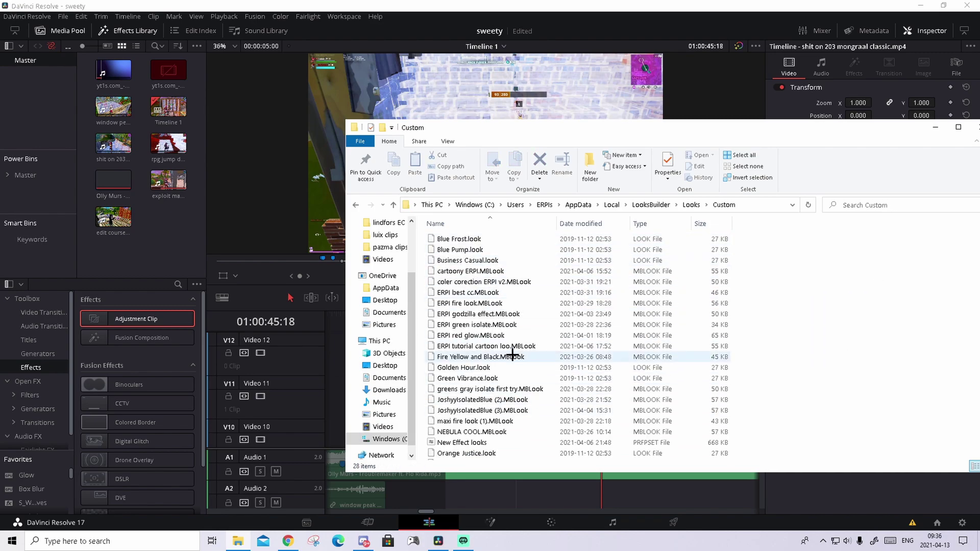
{"action": "left_click_drag", "start_coordinate": [766, 125], "coordinate": [705, 115]}
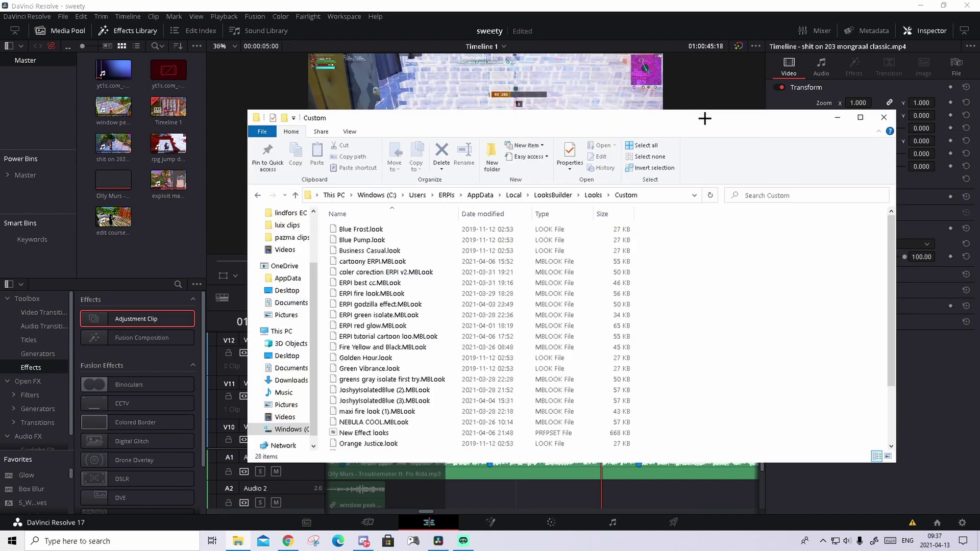
{"action": "left_click", "coordinate": [878, 117]}
- Delete the existing adjustment clip on the Video 11 track
{"action": "left_click", "coordinate": [586, 313]}
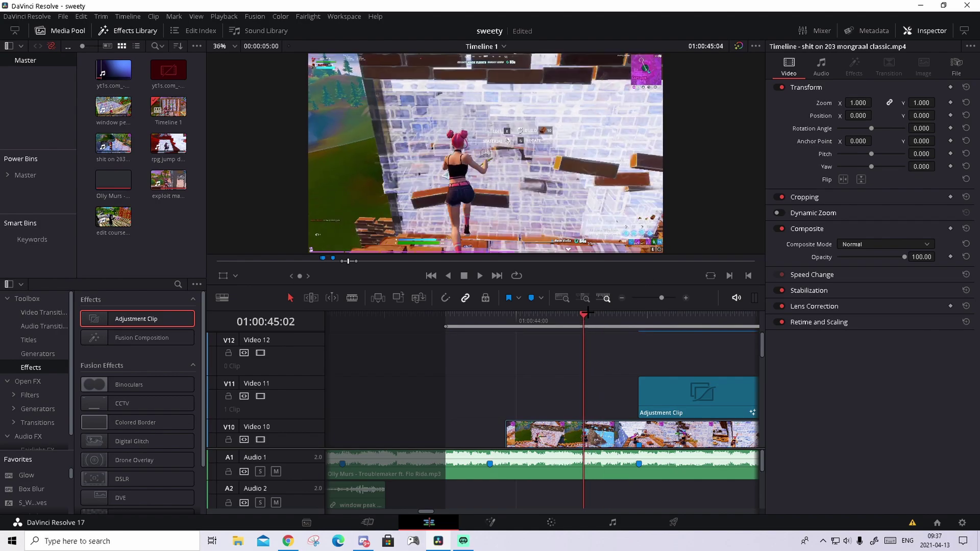
{"action": "left_click", "coordinate": [696, 394]}
{"action": "key", "text": "Delete"}
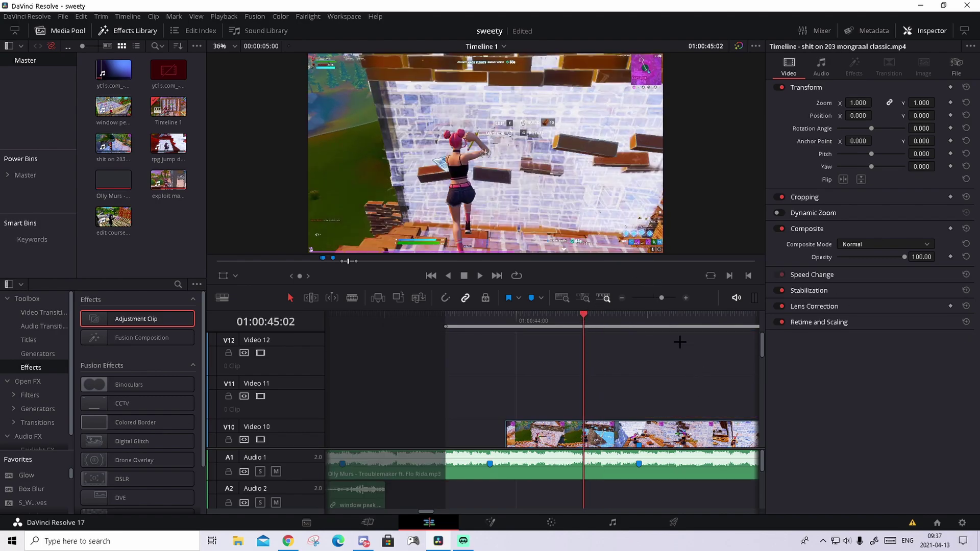
- Add an Adjustment Clip on the Video 12 track and shift it earlier so it ends at the beat marker
{"action": "left_click_drag", "start_coordinate": [661, 297], "coordinate": [659, 297]}
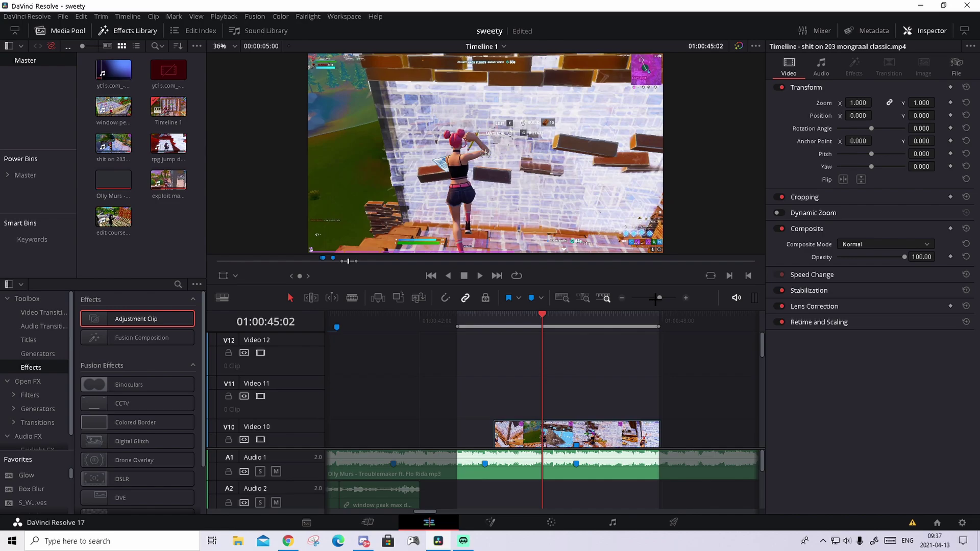
{"action": "left_click_drag", "start_coordinate": [153, 319], "coordinate": [414, 374]}
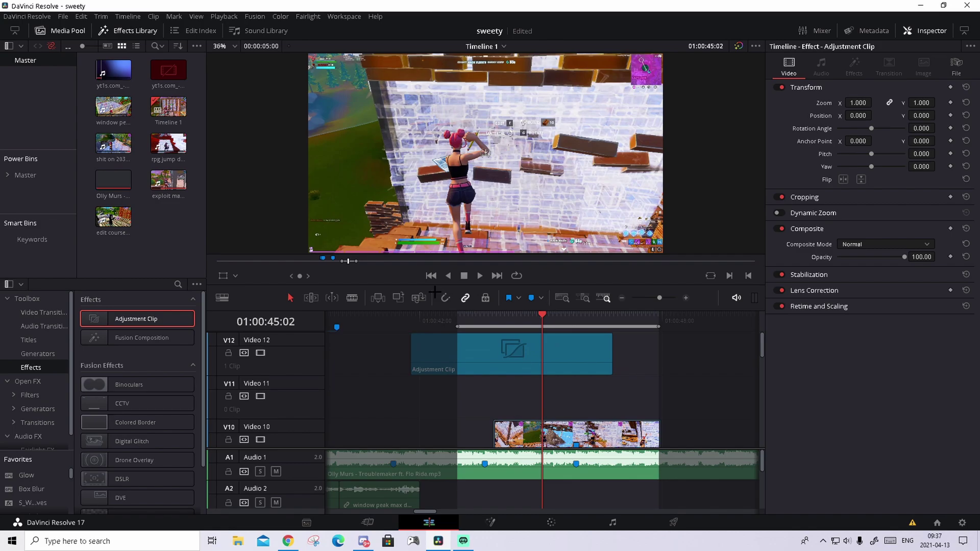
{"action": "left_click_drag", "start_coordinate": [562, 350], "coordinate": [526, 366]}
{"action": "mouse_move", "coordinate": [551, 328]}
{"action": "left_mouse_down"}
{"action": "mouse_move", "coordinate": [576, 324]}
{"action": "mouse_move", "coordinate": [541, 324]}
{"action": "left_mouse_up"}
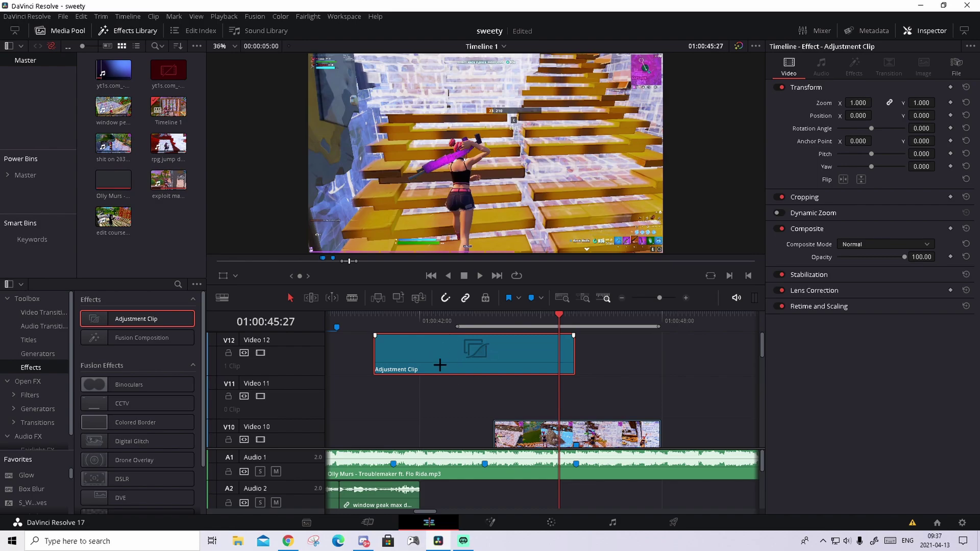
- In the adjustment clip's Fusion composition, insert the keyframed S_WarpPerspective node between MediaIn1 and MediaOut1, preview it and return to editing
{"action": "left_click", "coordinate": [505, 520]}
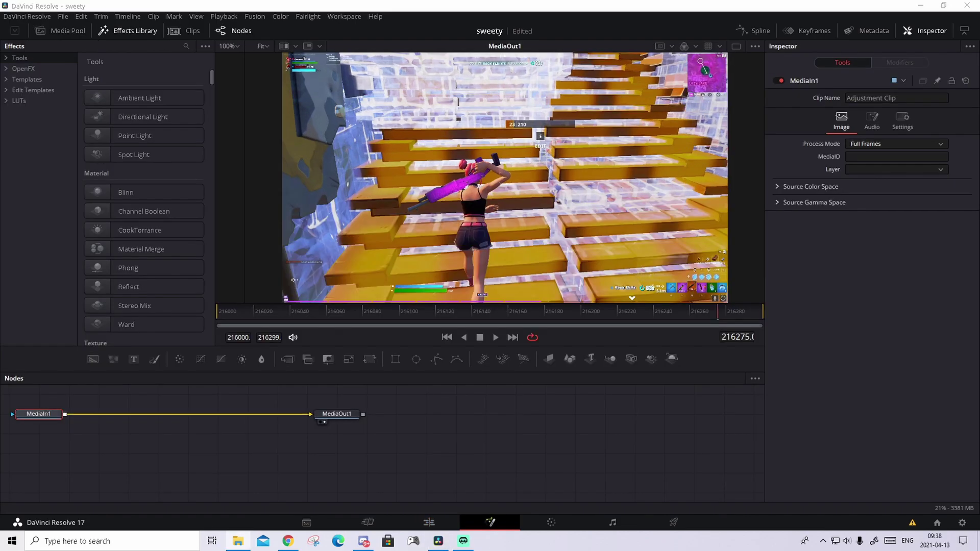
{"action": "left_click_drag", "start_coordinate": [549, 358], "coordinate": [211, 411]}
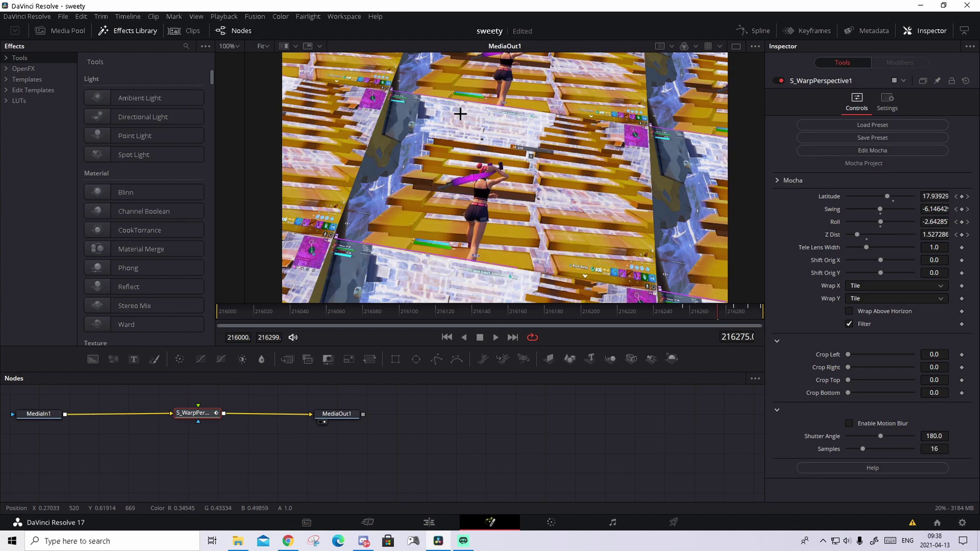
{"action": "left_click_drag", "start_coordinate": [678, 315], "coordinate": [743, 320]}
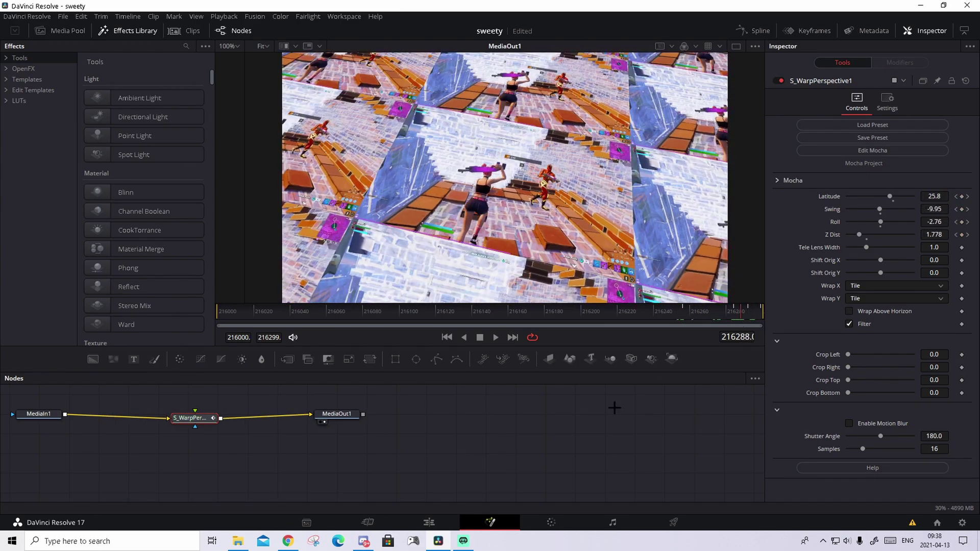
{"action": "left_click", "coordinate": [429, 522]}
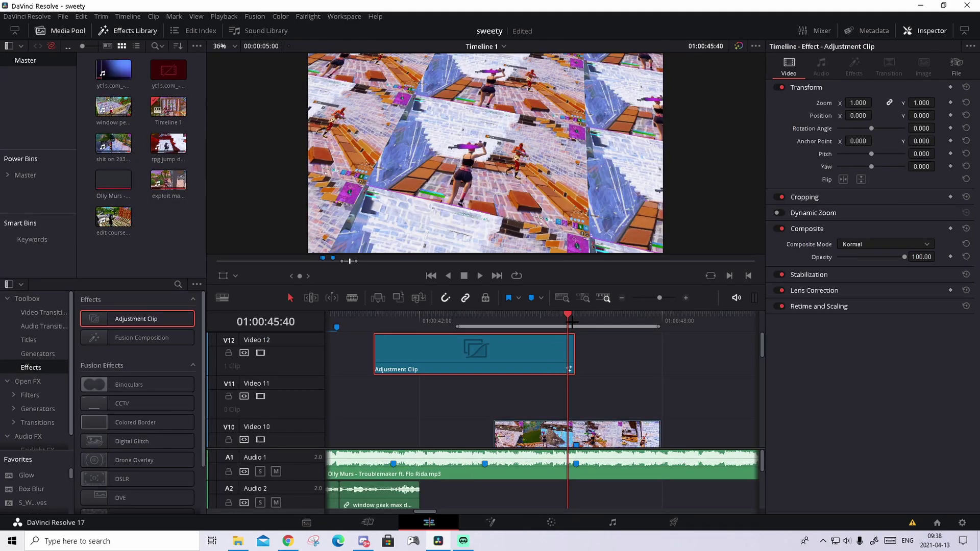
- Trim the start of the Video 12 adjustment clip to match the start of the gameplay clip on Video 10
{"action": "left_click_drag", "start_coordinate": [568, 320], "coordinate": [510, 321]}
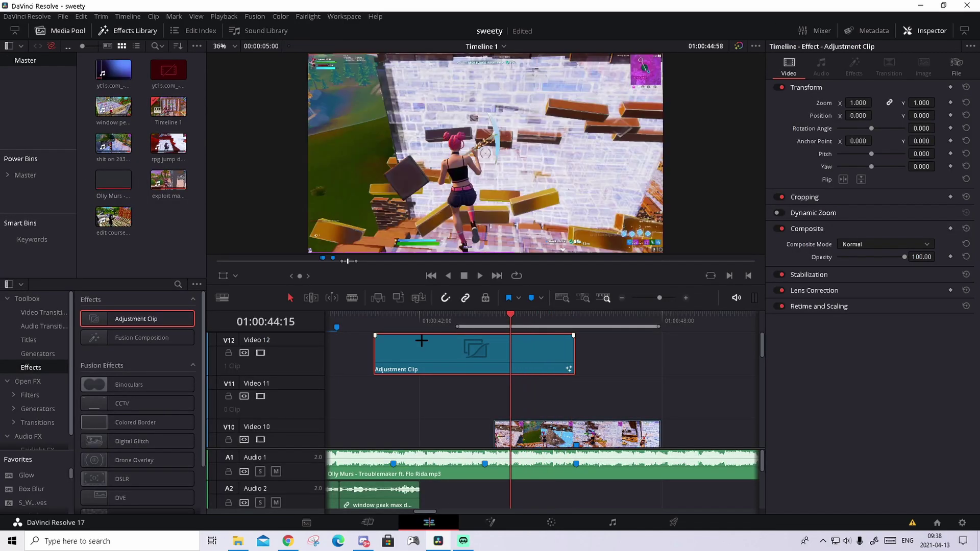
{"action": "left_click_drag", "start_coordinate": [375, 354], "coordinate": [495, 367]}
{"action": "left_click_drag", "start_coordinate": [510, 322], "coordinate": [562, 324]}
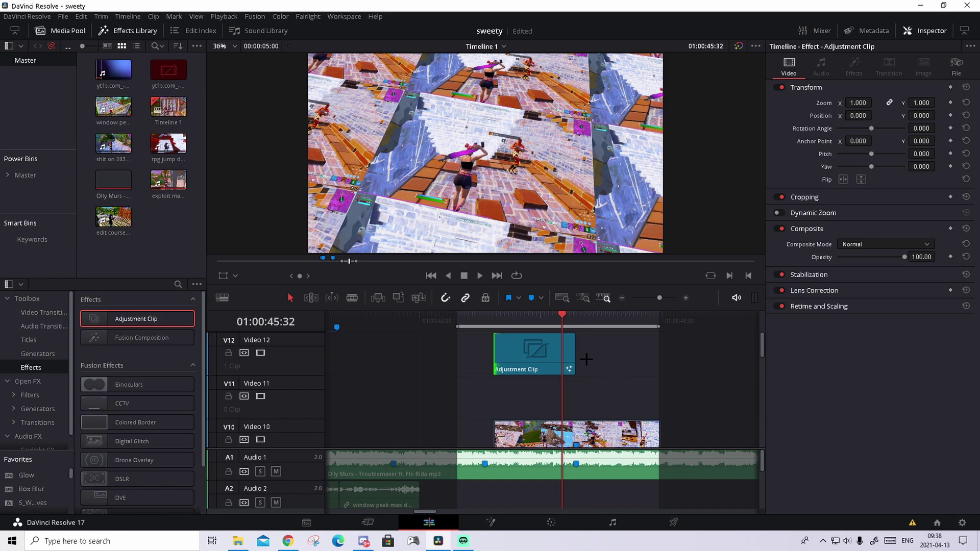
- Add a second Adjustment Clip on Video 13, trimmed to start at 01:00:45:09 and end with the adjustment clip below
{"action": "left_click_drag", "start_coordinate": [102, 318], "coordinate": [563, 346]}
{"action": "left_click_drag", "start_coordinate": [737, 359], "coordinate": [587, 362]}
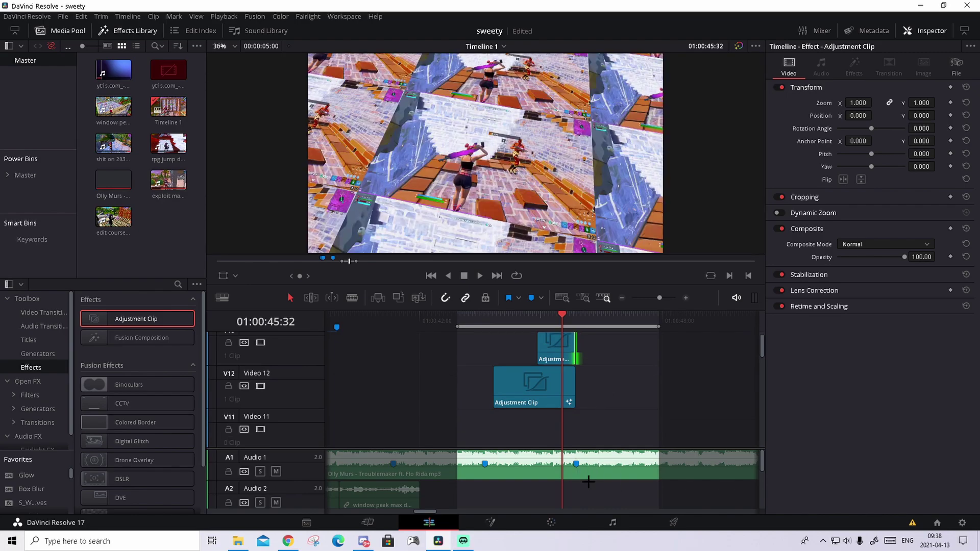
{"action": "left_click", "coordinate": [555, 325]}
{"action": "left_click_drag", "start_coordinate": [556, 325], "coordinate": [546, 324]}
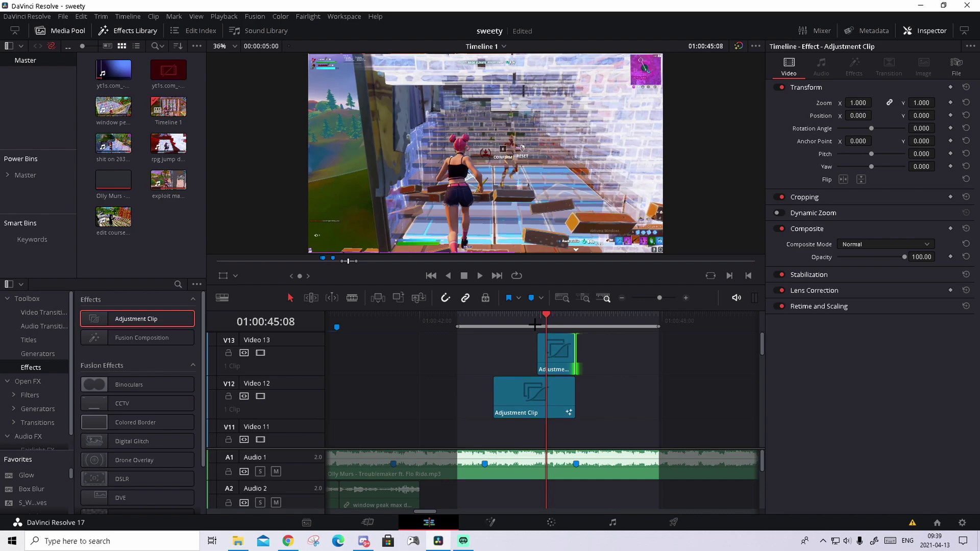
{"action": "key", "text": "Right"}
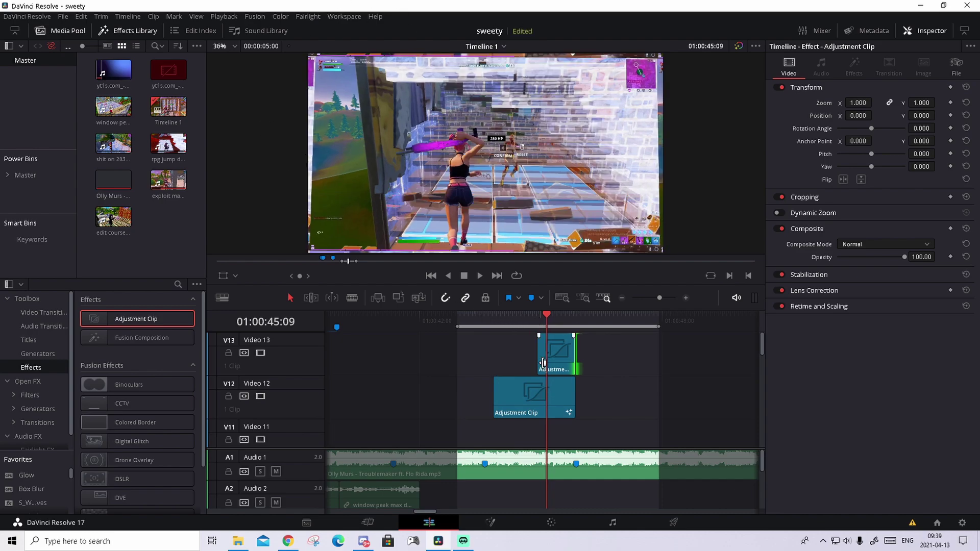
{"action": "left_click_drag", "start_coordinate": [543, 363], "coordinate": [548, 364]}
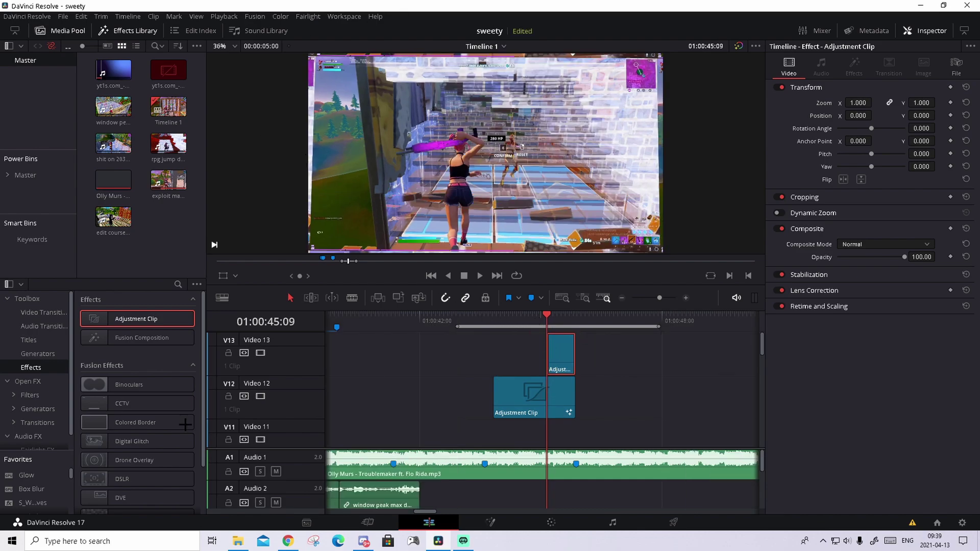
- Search the Open FX effects for "looks" and apply the Magic Bullet Looks effect to the Video 13 adjustment clip
{"action": "left_click", "coordinate": [28, 382]}
{"action": "left_click", "coordinate": [178, 285]}
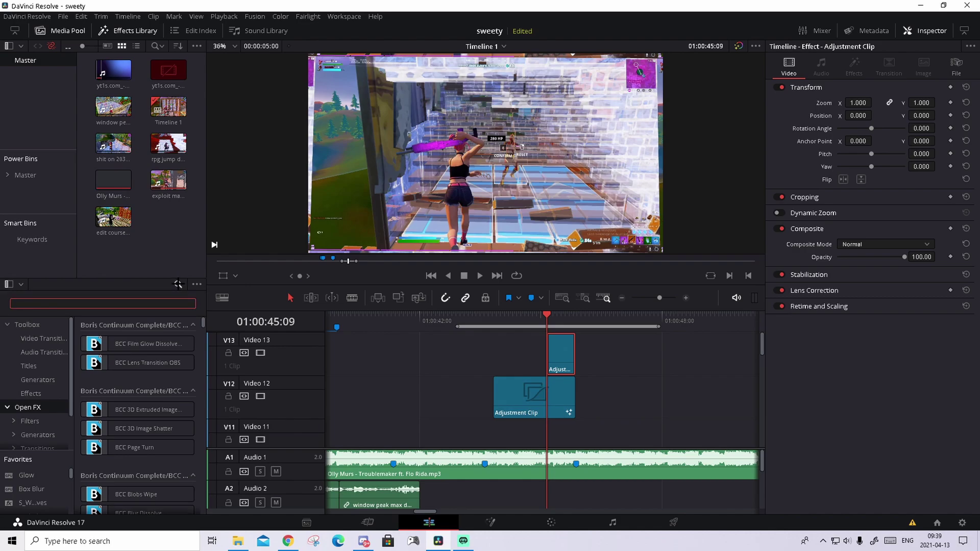
{"action": "type", "text": "looks"}
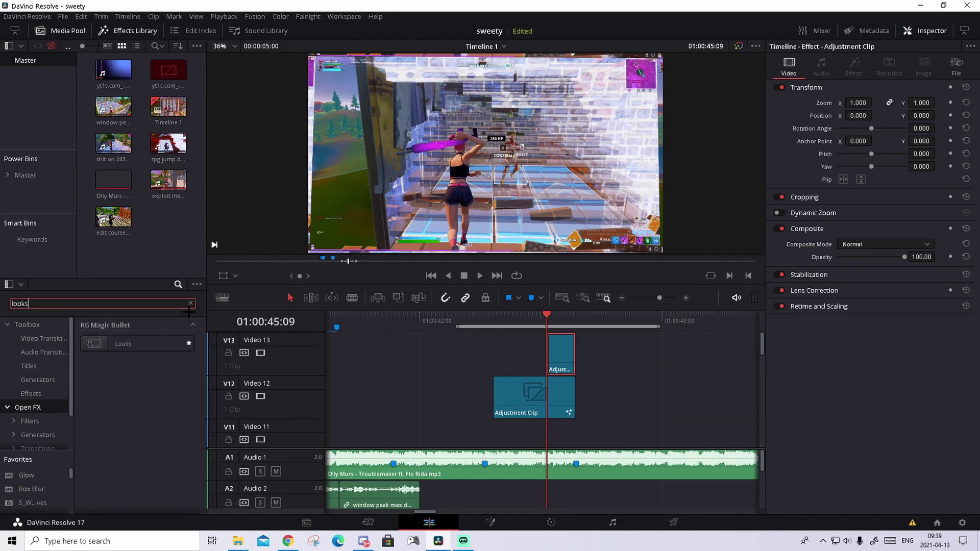
{"action": "left_click_drag", "start_coordinate": [128, 343], "coordinate": [560, 353]}
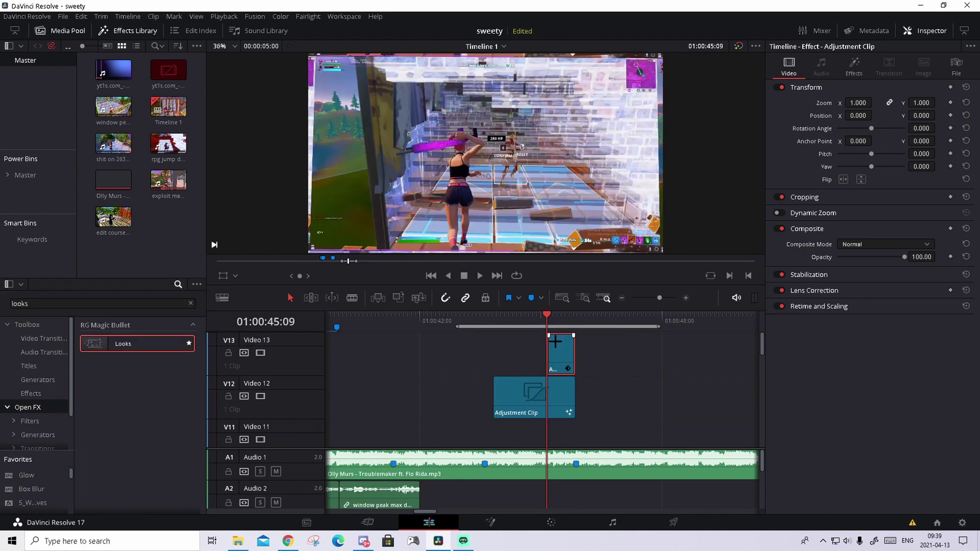
- Open the Looks editor, compare the custom looks, and apply "red effect ERPI v2" from the tutorial effects group
{"action": "left_click", "coordinate": [854, 65]}
{"action": "left_click", "coordinate": [857, 126]}
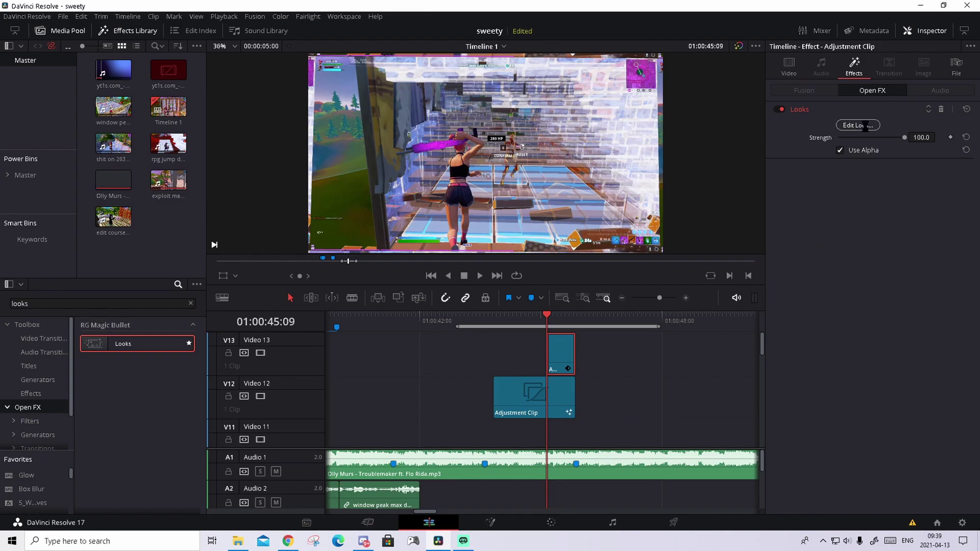
{"action": "left_click", "coordinate": [16, 324]}
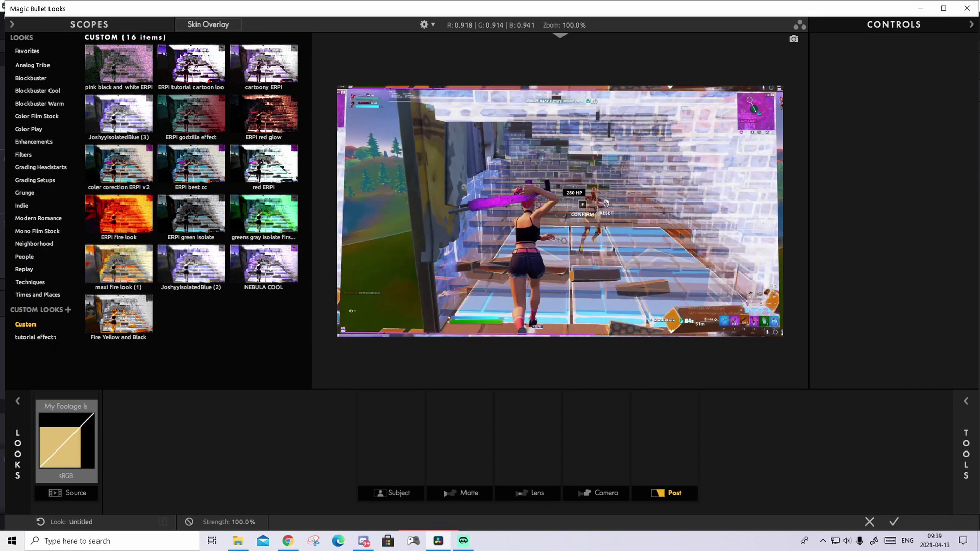
{"action": "left_click", "coordinate": [29, 336]}
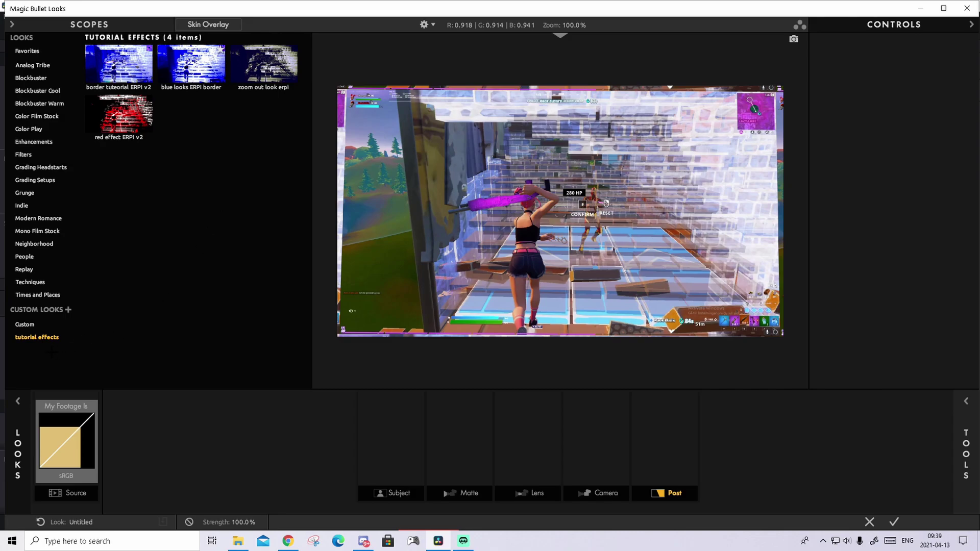
{"action": "left_click", "coordinate": [30, 324]}
{"action": "left_click", "coordinate": [32, 336]}
{"action": "left_click", "coordinate": [183, 86]}
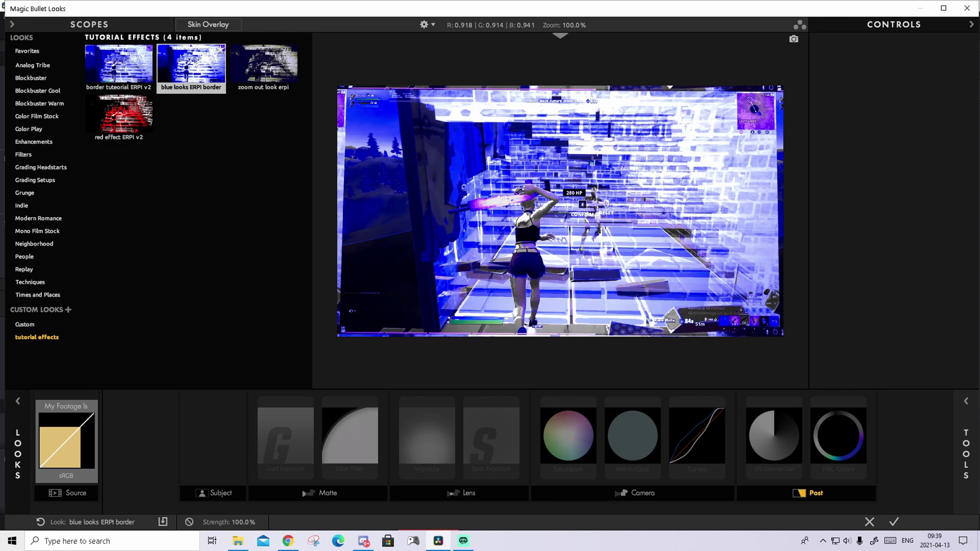
{"action": "left_click", "coordinate": [263, 63]}
{"action": "left_click", "coordinate": [118, 114]}
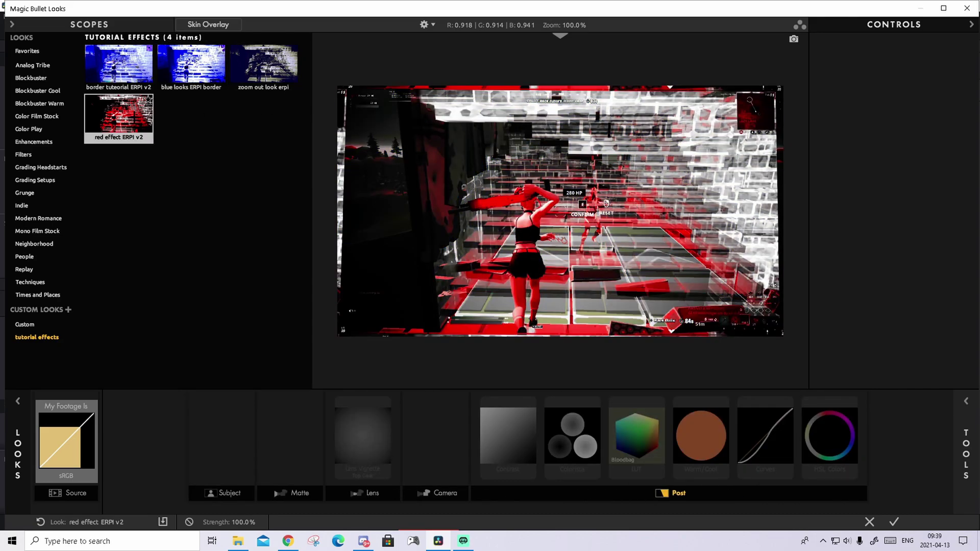
{"action": "left_click", "coordinate": [134, 104]}
{"action": "left_click", "coordinate": [126, 122]}
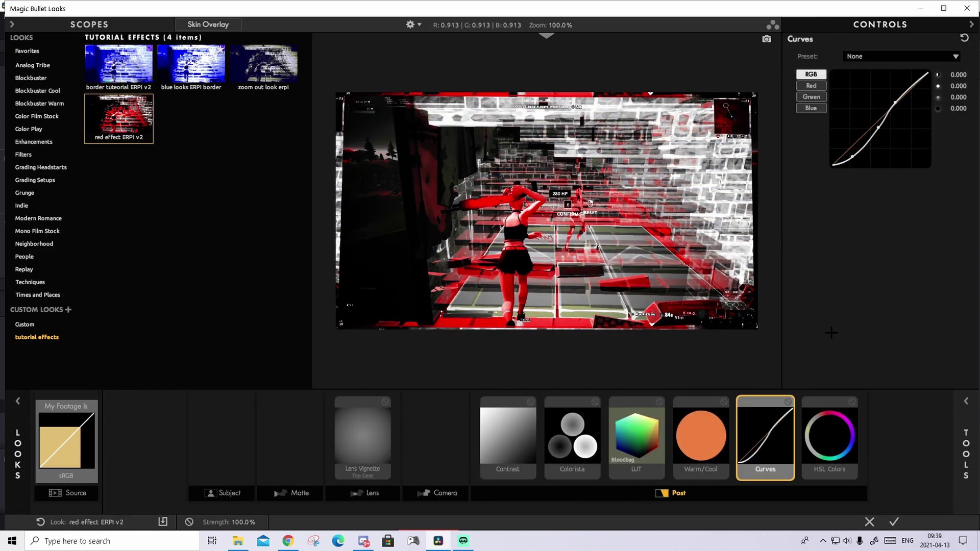
{"action": "left_click", "coordinate": [894, 522]}
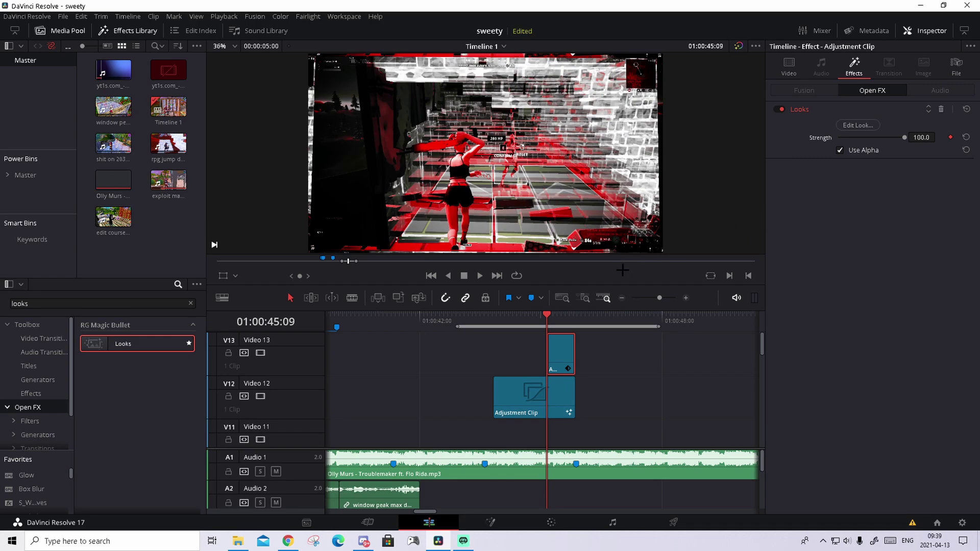
- Try to keyframe the strength of the Looks effect on the Video 13 adjustment clip
{"action": "left_click", "coordinate": [950, 137]}
{"action": "mouse_move", "coordinate": [919, 138]}
{"action": "left_mouse_down"}
{"action": "mouse_move", "coordinate": [838, 138]}
{"action": "mouse_move", "coordinate": [938, 136]}
{"action": "left_mouse_up"}
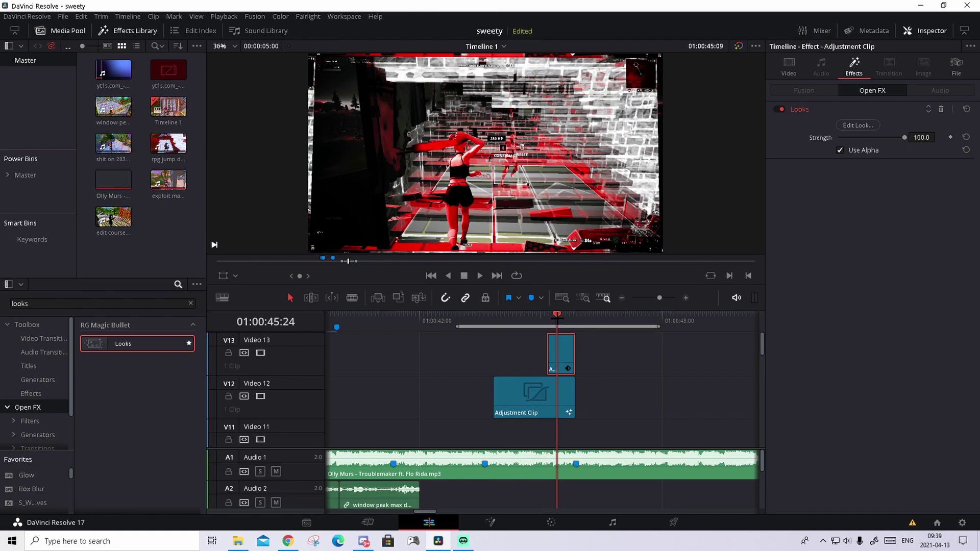
- Add a fade-in to the Video 13 adjustment clip, ending at about 01:00:45:27, and play it back
{"action": "left_click_drag", "start_coordinate": [556, 318], "coordinate": [560, 317]}
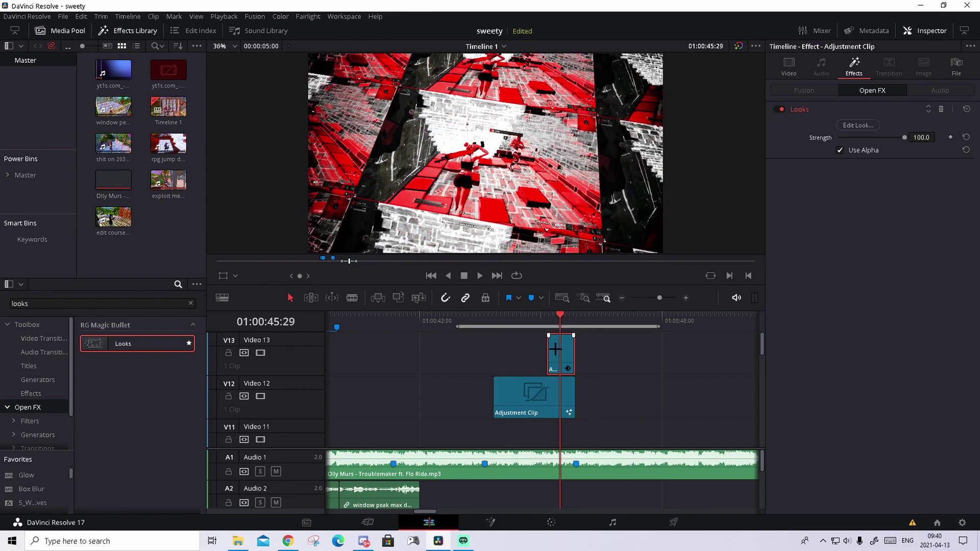
{"action": "key", "text": "Right"}
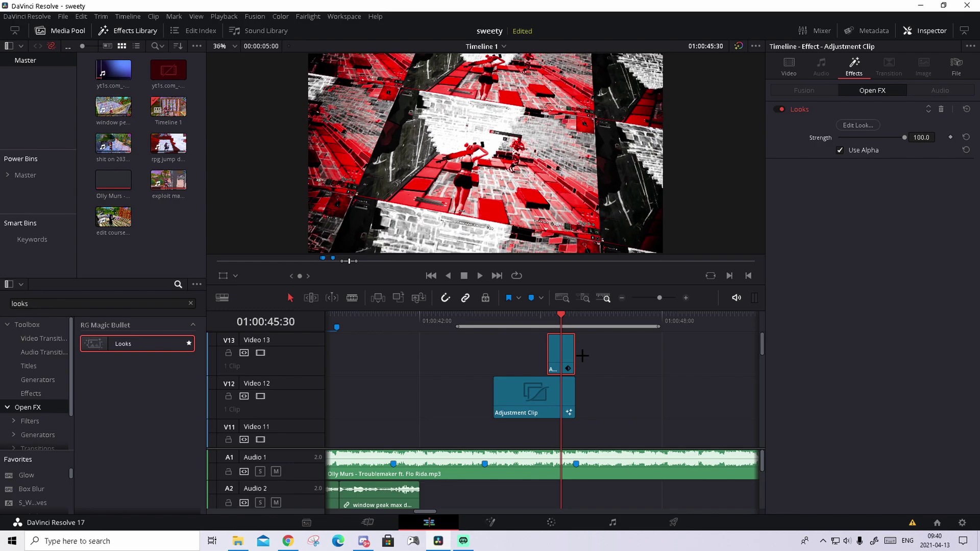
{"action": "key", "text": "Left"}
{"action": "key", "text": "Right"}
{"action": "key", "text": "Left"}
{"action": "key", "text": "Left"}
{"action": "key", "text": "Left"}
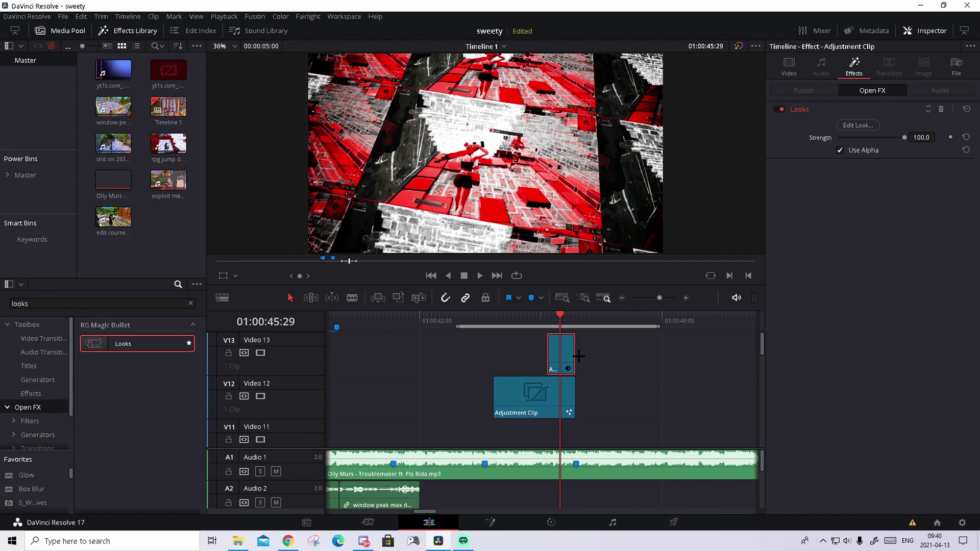
{"action": "left_click_drag", "start_coordinate": [548, 336], "coordinate": [551, 337]}
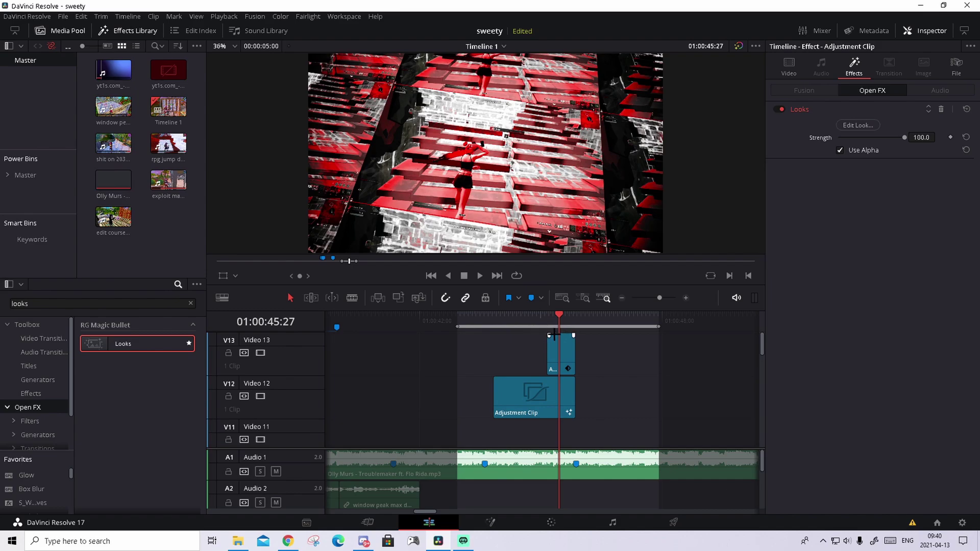
{"action": "mouse_move", "coordinate": [549, 335]}
{"action": "left_mouse_down"}
{"action": "mouse_move", "coordinate": [561, 332]}
{"action": "mouse_move", "coordinate": [554, 318]}
{"action": "left_mouse_up"}
{"action": "key", "text": "space"}
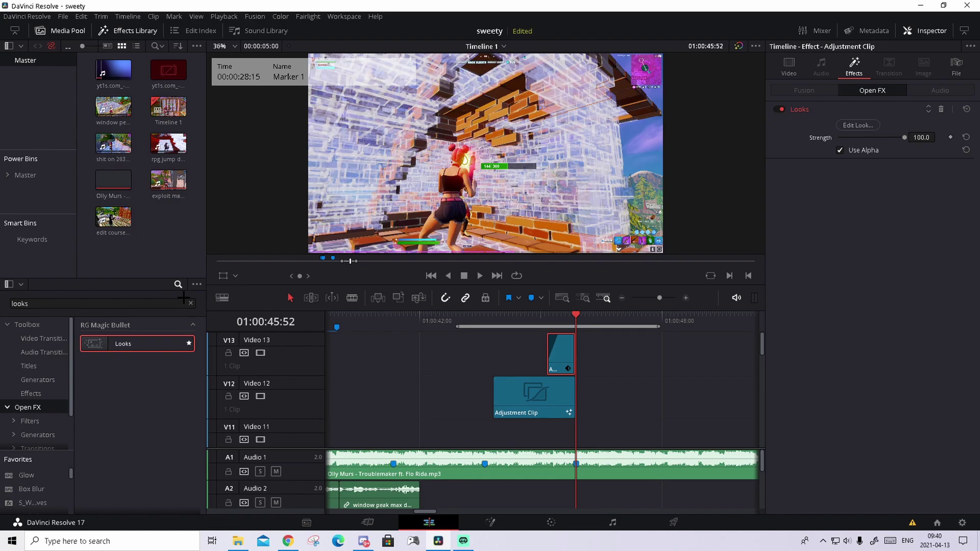
- Clear the effects search and add a new Adjustment Clip on Video 12, starting at 01:00:45:52 right after the existing one
{"action": "left_click", "coordinate": [192, 303]}
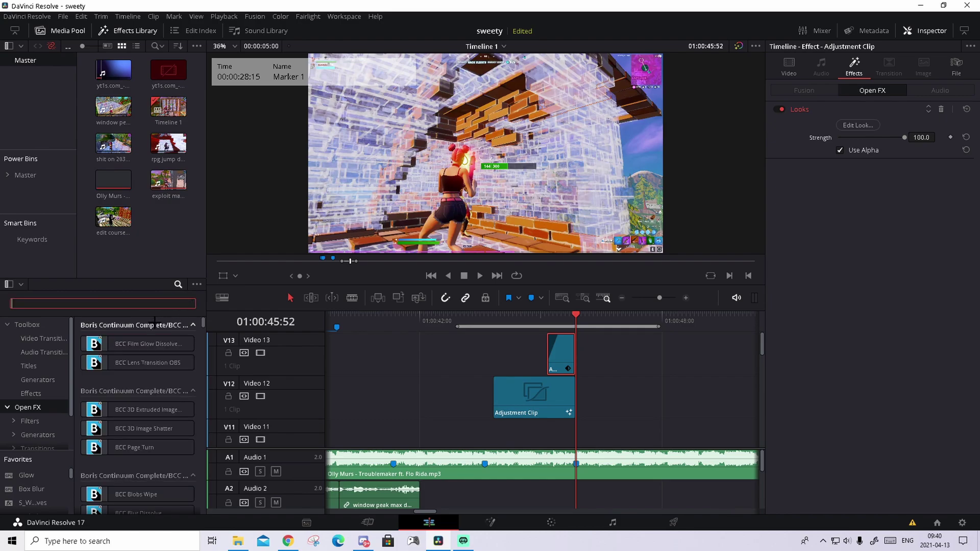
{"action": "left_click", "coordinate": [30, 393]}
{"action": "left_click_drag", "start_coordinate": [127, 352], "coordinate": [601, 392]}
{"action": "left_click", "coordinate": [603, 393]}
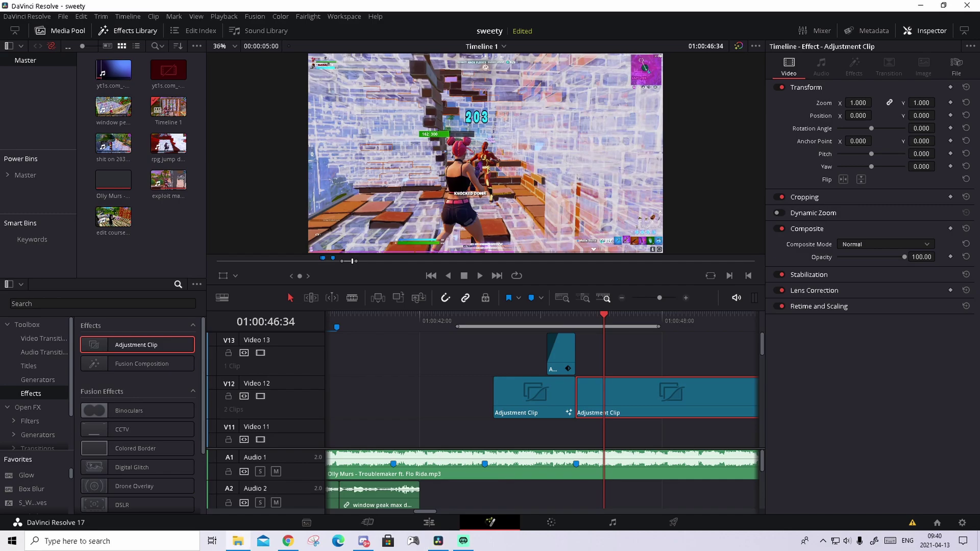
- In the new clip's Fusion composition, paste the S_Shake, S_DistortRGB, S_Glint, S_Flicker and S_Glow node chain and connect it between MediaIn1 and MediaOut1
{"action": "left_click", "coordinate": [490, 522]}
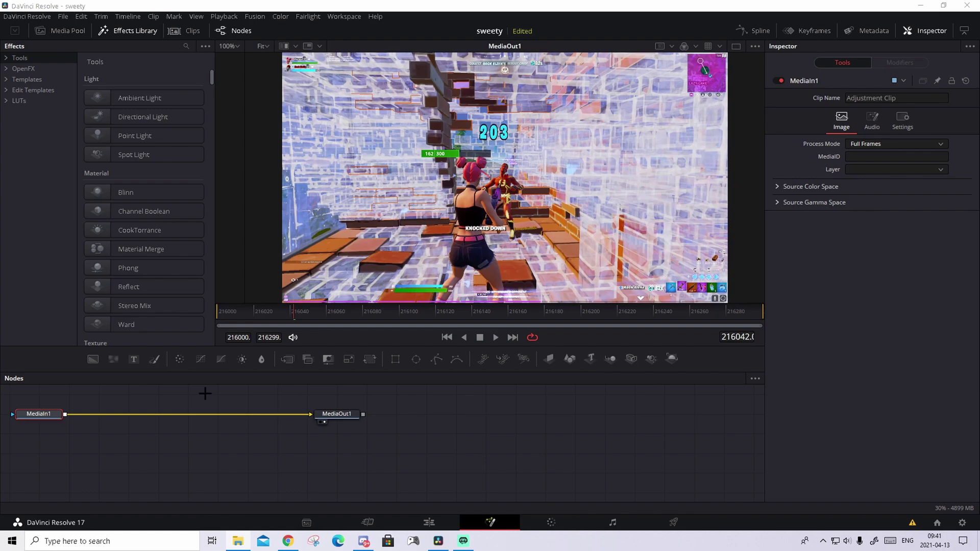
{"action": "left_click_drag", "start_coordinate": [363, 378], "coordinate": [301, 460]}
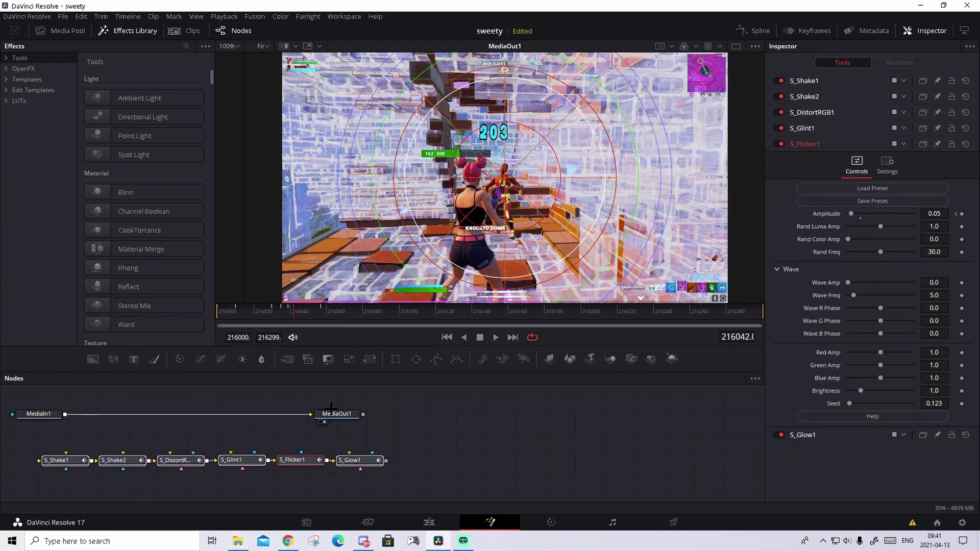
{"action": "left_click_drag", "start_coordinate": [314, 416], "coordinate": [63, 465]}
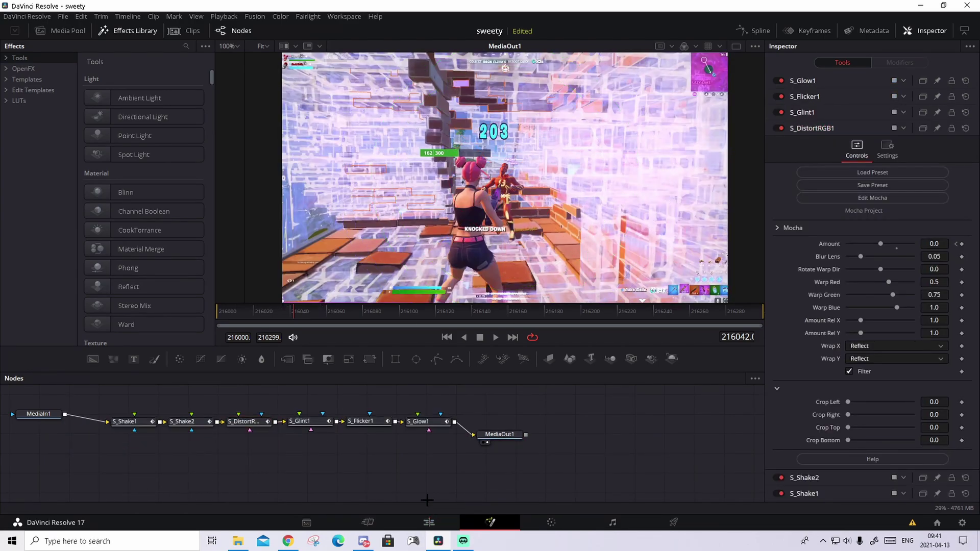
- Return to the edit timeline and play the new adjustment clip from its first frame to preview the effect
{"action": "key", "text": "Home"}
{"action": "left_click", "coordinate": [428, 522]}
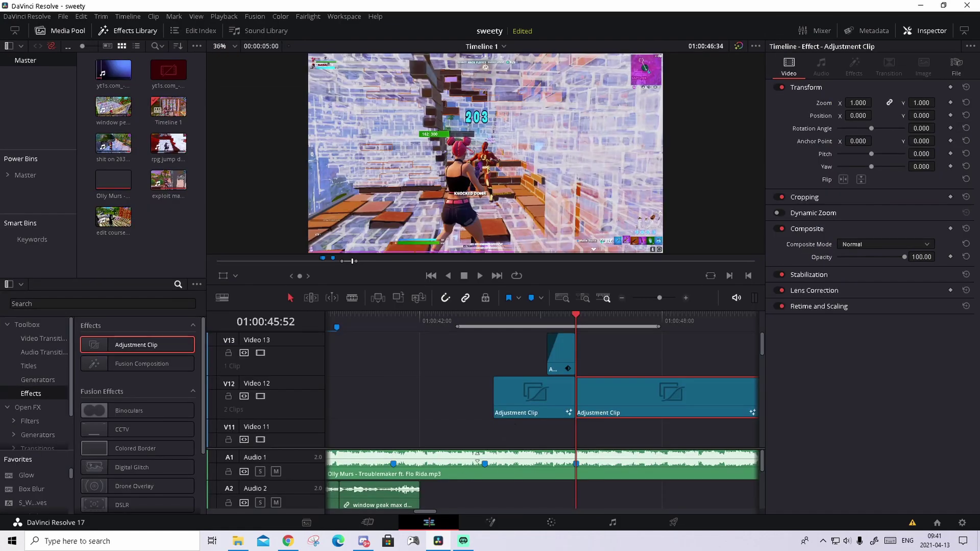
{"action": "key", "text": "space"}
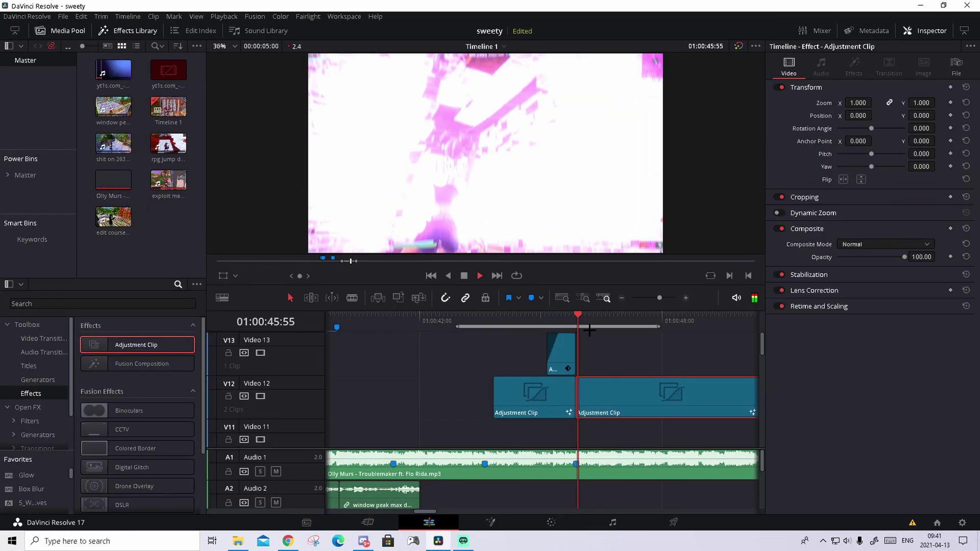
{"action": "key", "text": "space"}
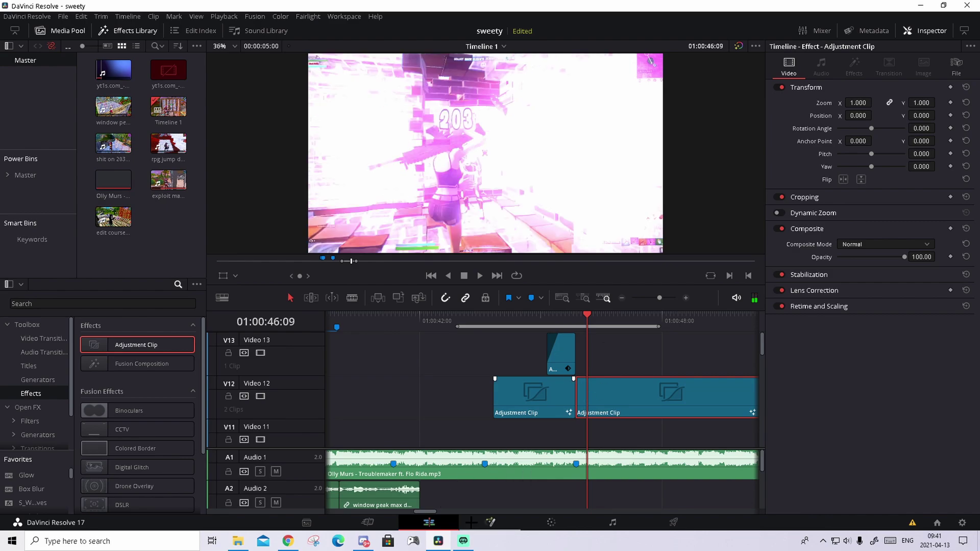
- Try an S_Glow1 brightness of about 2.0 on the Fusion composition's first frame, and undo the change
{"action": "left_click", "coordinate": [474, 520]}
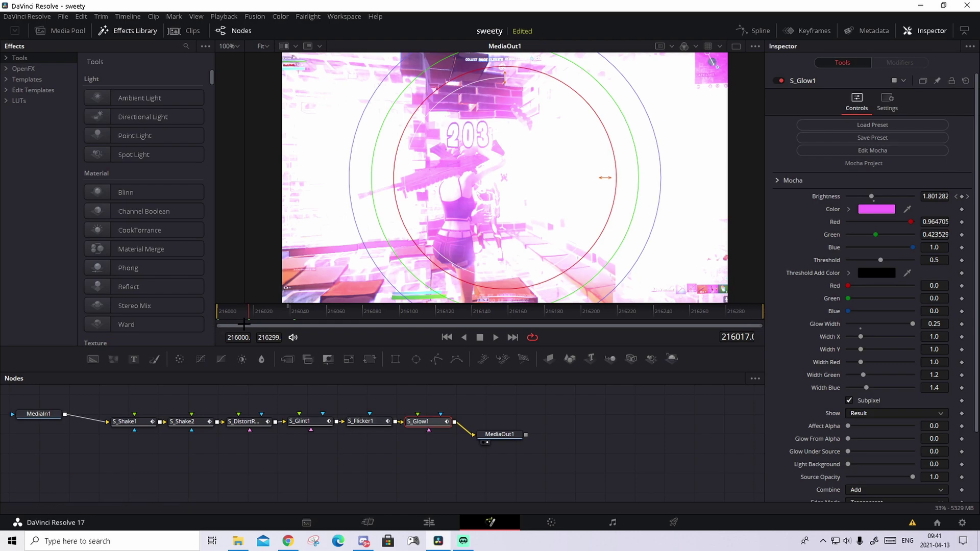
{"action": "left_click_drag", "start_coordinate": [247, 311], "coordinate": [217, 312]}
{"action": "left_click_drag", "start_coordinate": [937, 196], "coordinate": [877, 196]}
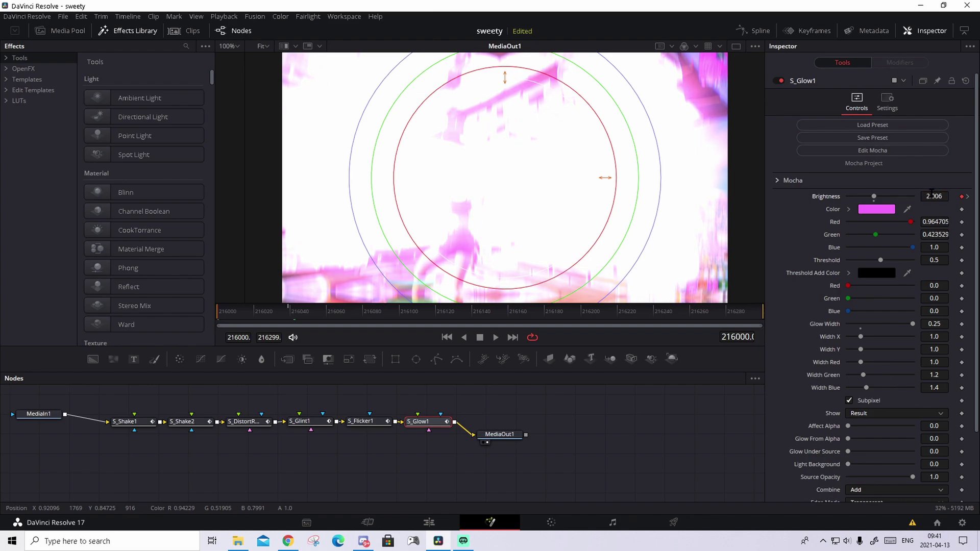
{"action": "key", "text": "ctrl+z"}
- Compare the S_Glint1 and S_Glow1 brightness settings at the first frame, and return to the edit timeline
{"action": "left_click", "coordinate": [301, 421]}
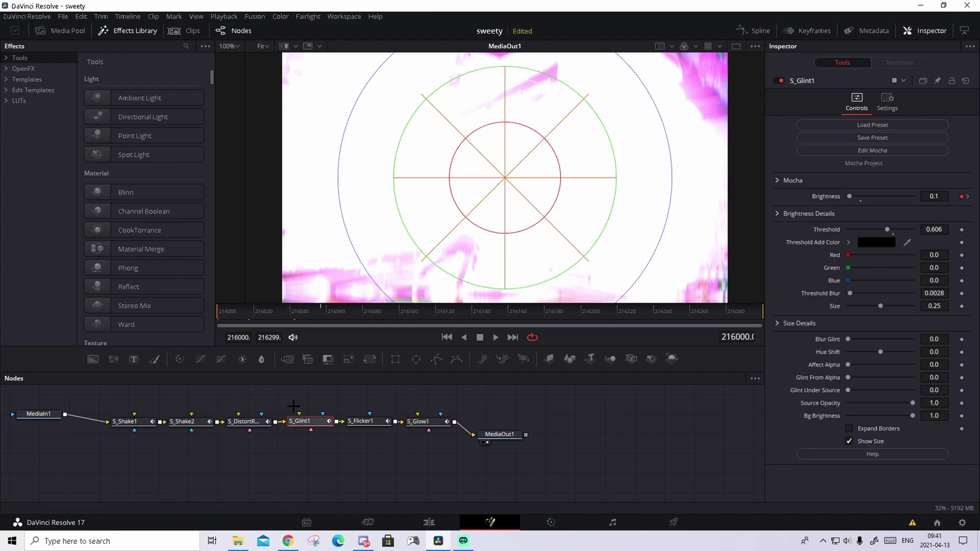
{"action": "left_click", "coordinate": [422, 422]}
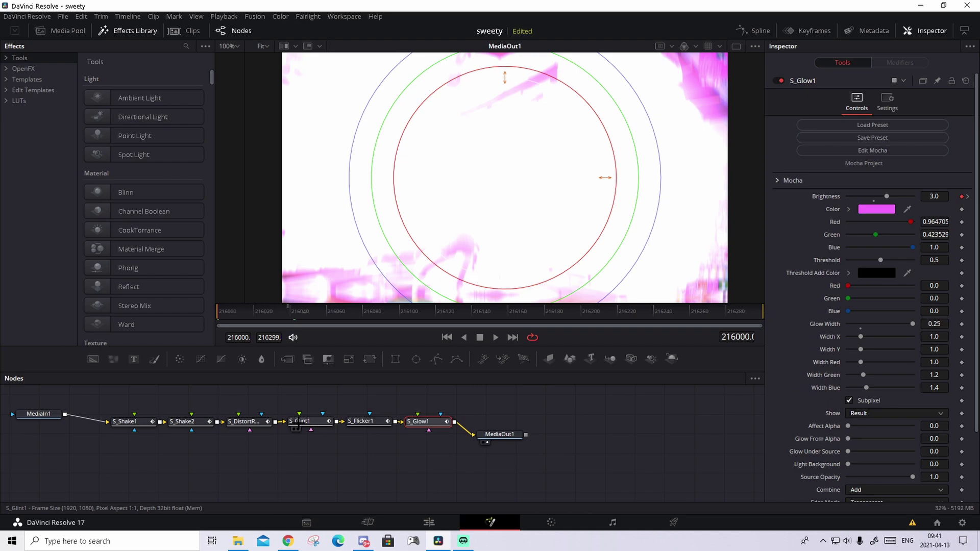
{"action": "left_click", "coordinate": [301, 422]}
{"action": "key", "text": "shift+4"}
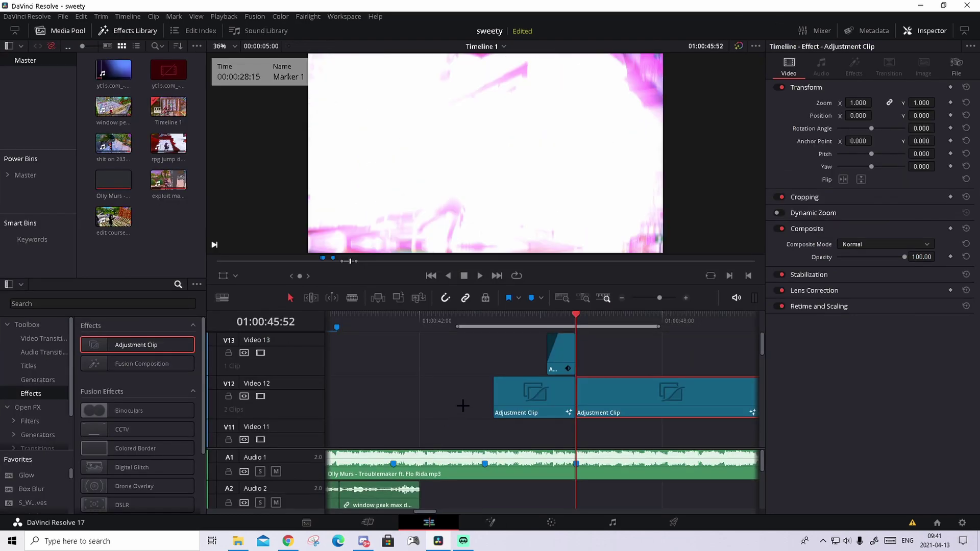